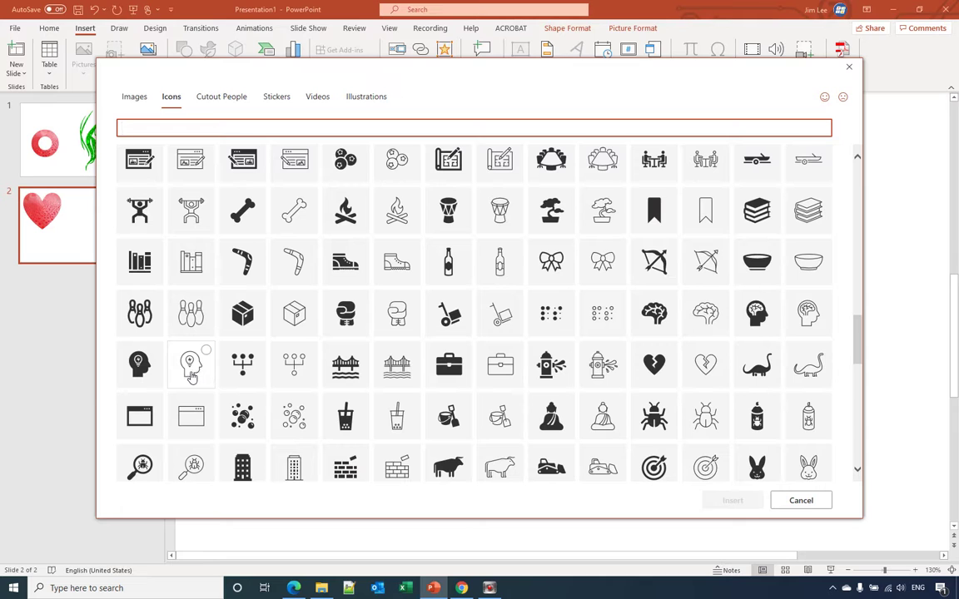
Insert the outlined head icon with a lightbulb, enlarge it to about 3.02" square, and place it beside the heart
click(191, 372)
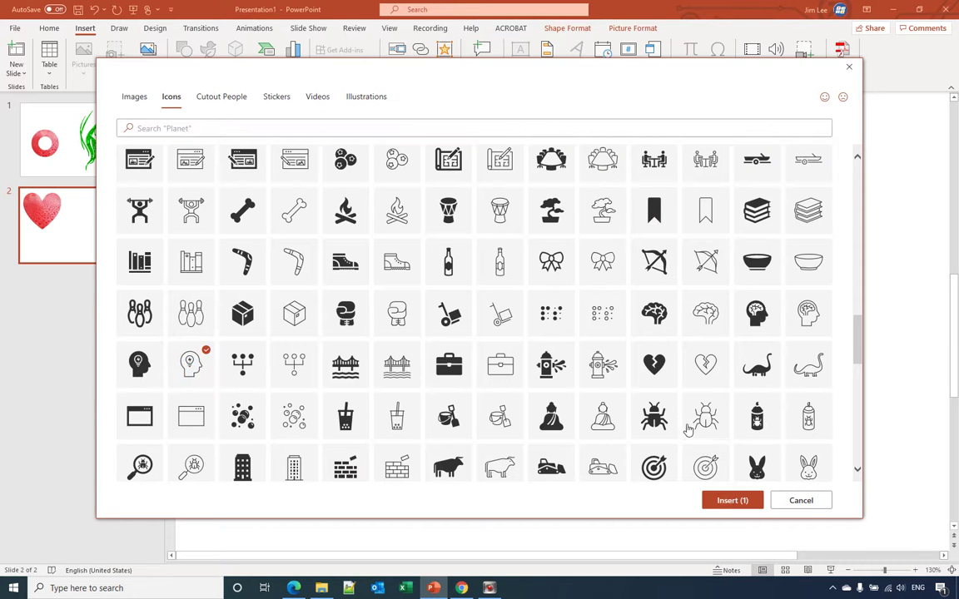
click(719, 506)
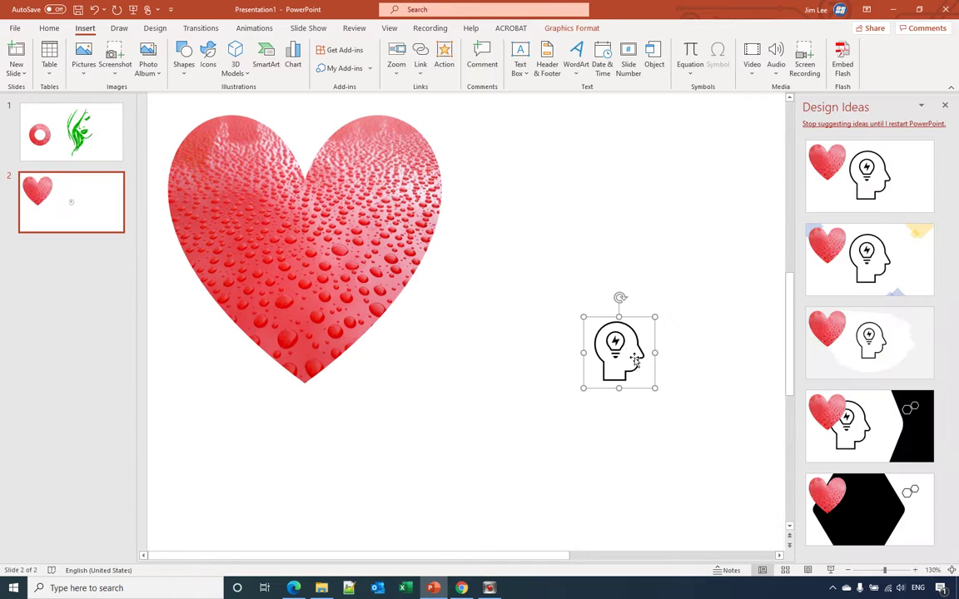
drag(655, 388, 783, 514)
drag(678, 406, 573, 341)
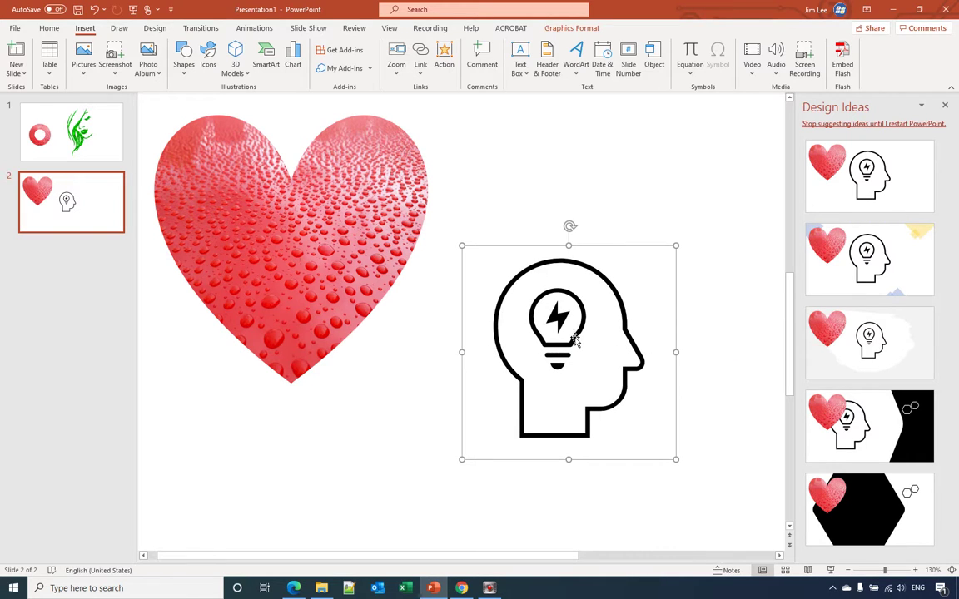
Convert the head icon to a shape and fill it with the picture water-red.jpg from Downloads
click(571, 30)
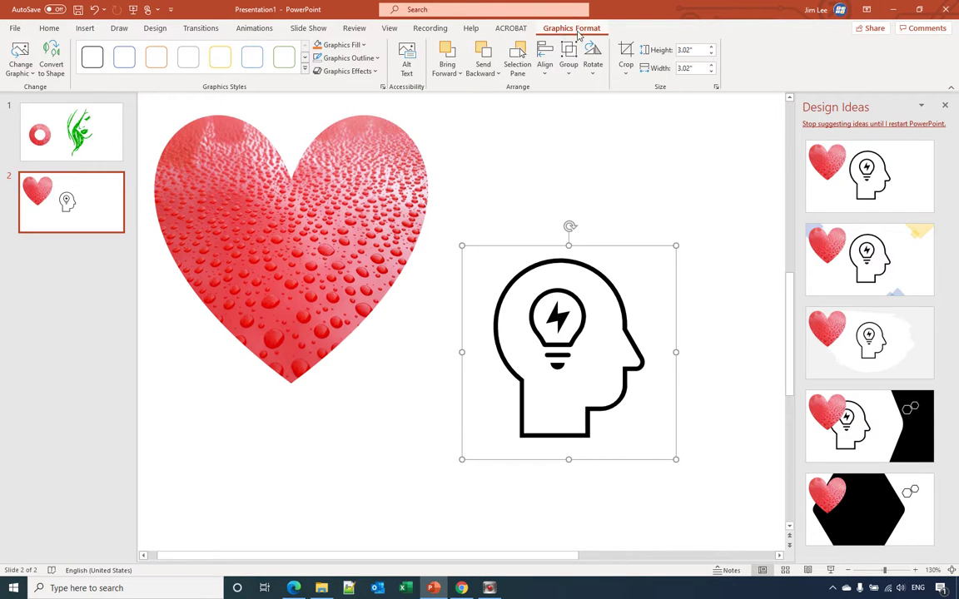
click(52, 68)
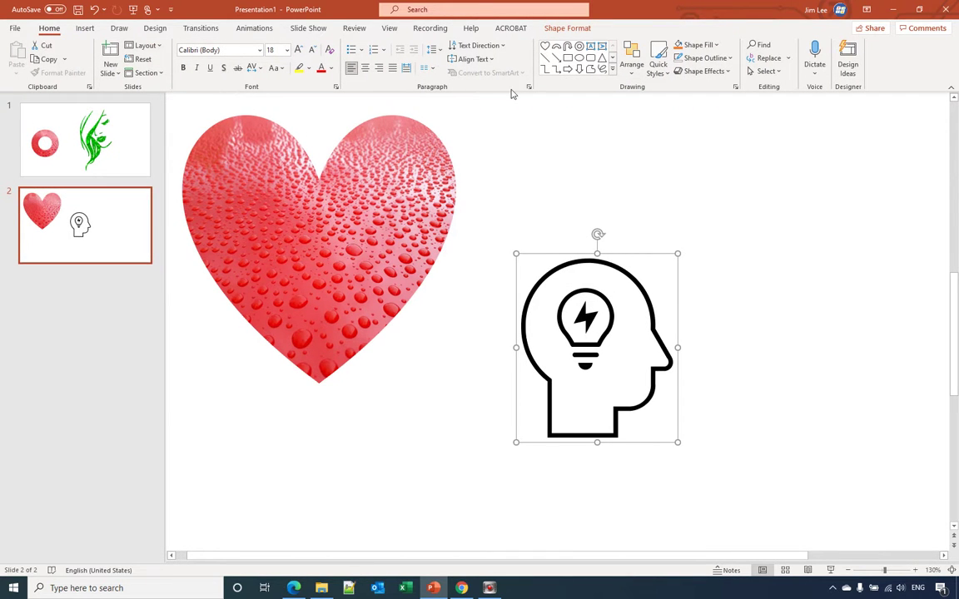
click(569, 30)
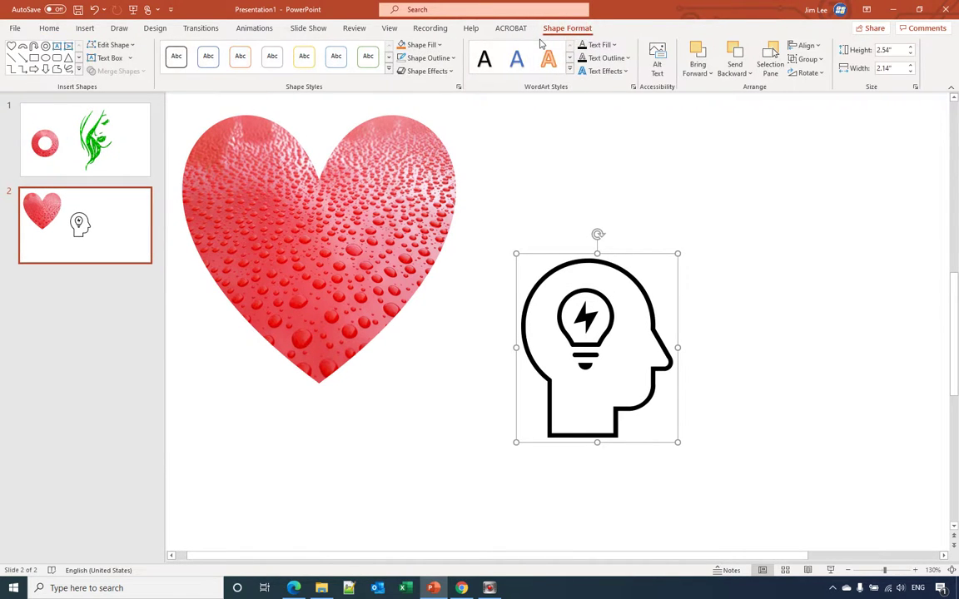
click(426, 49)
click(428, 222)
click(413, 243)
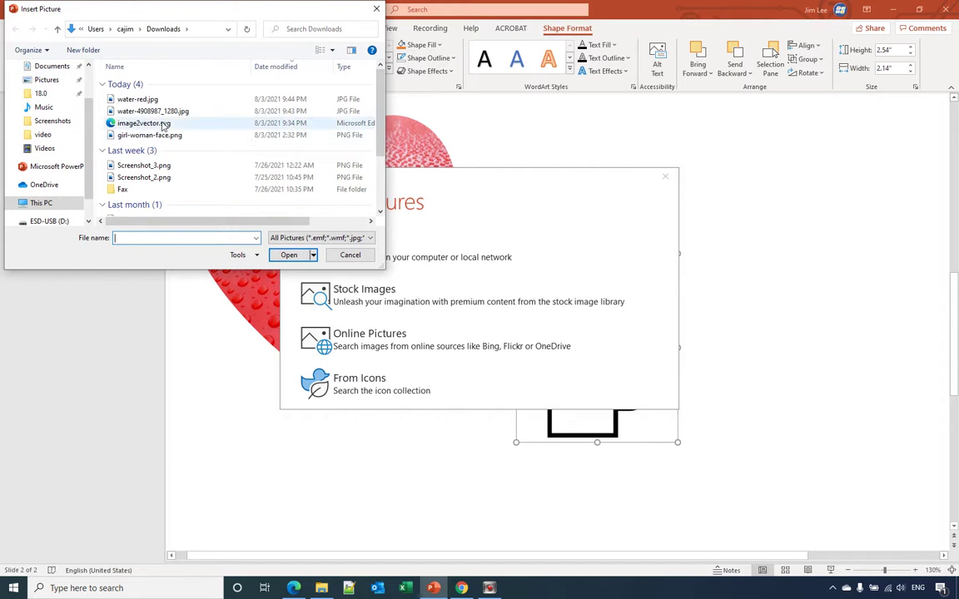
click(139, 99)
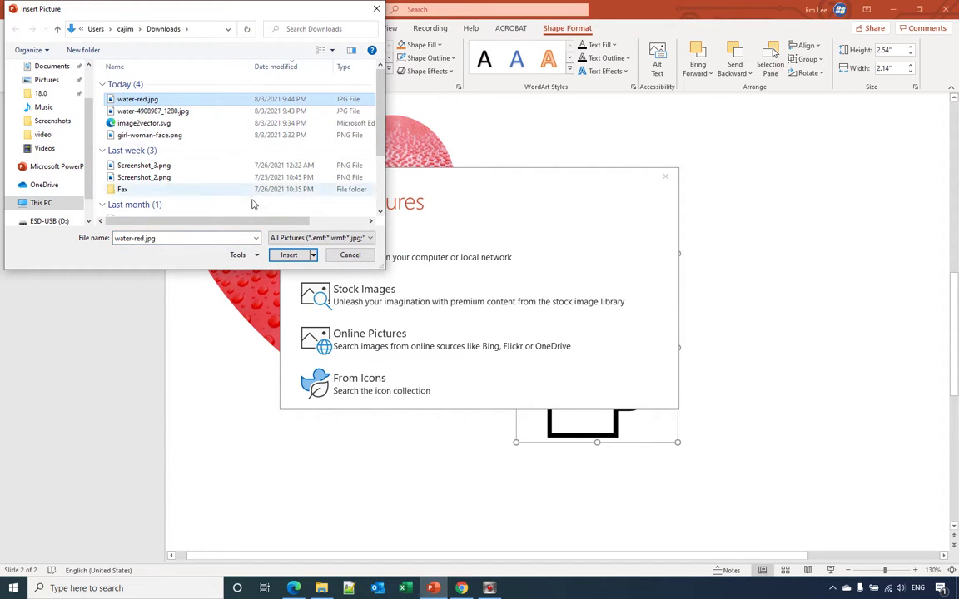
click(288, 254)
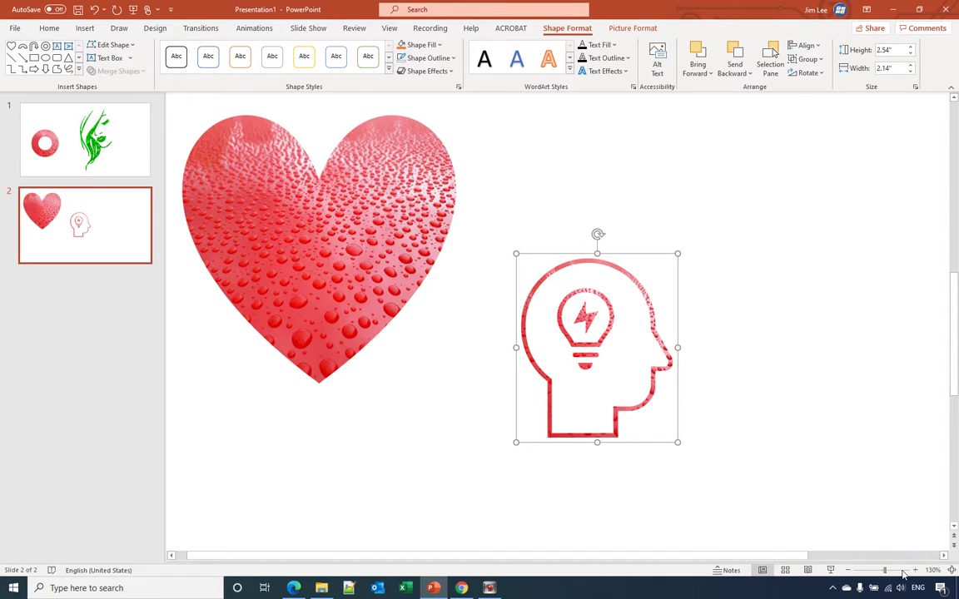
Examine the picture fill on the head icon's thin outlines up close
ctrl+scroll(655, 386, up, 18)
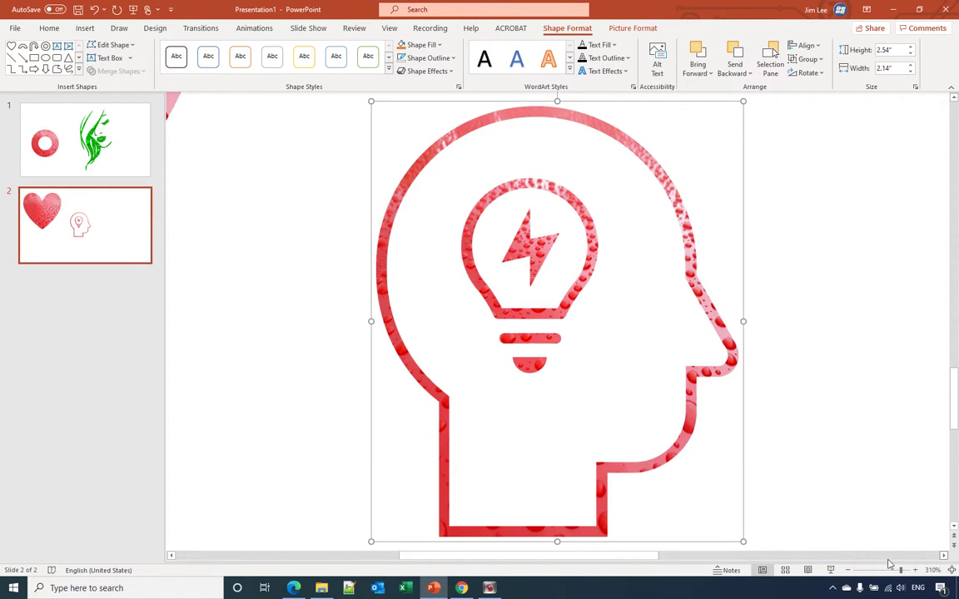
click(849, 571)
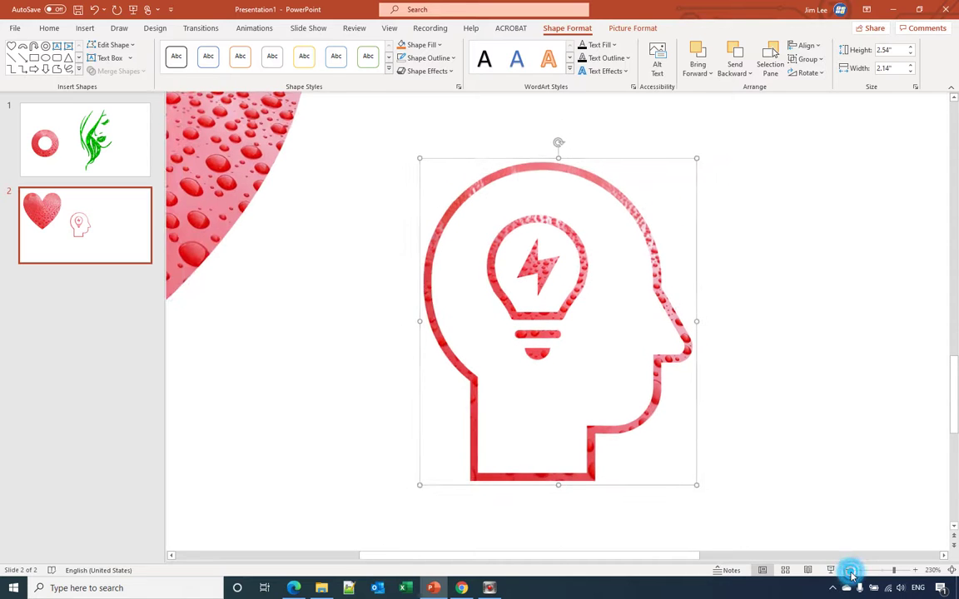
click(850, 571)
click(850, 571)
click(850, 571)
click(850, 571)
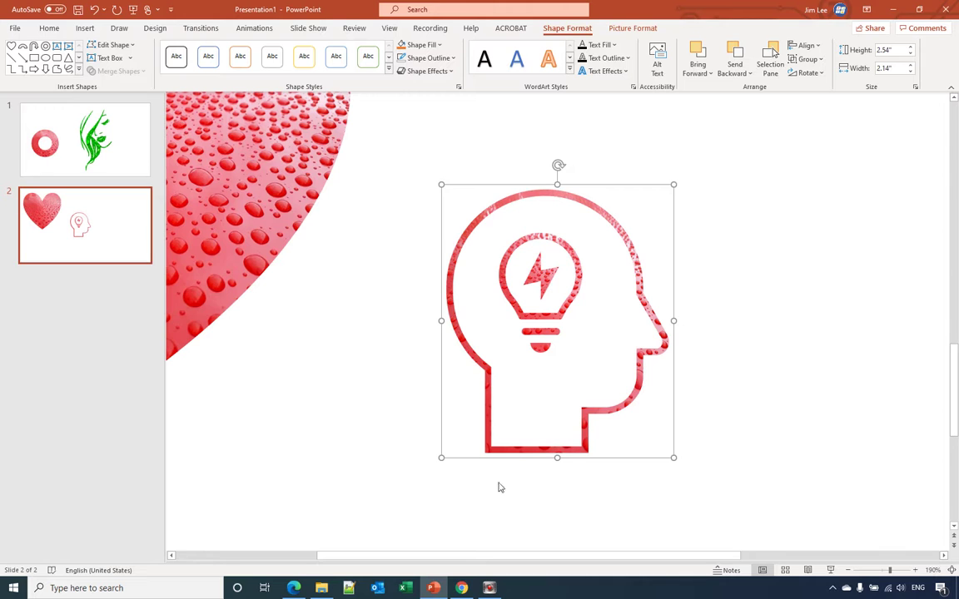
Switch to Edge, search for "png to svg" in a new tab, and open the pngtosvg.com converter
click(323, 588)
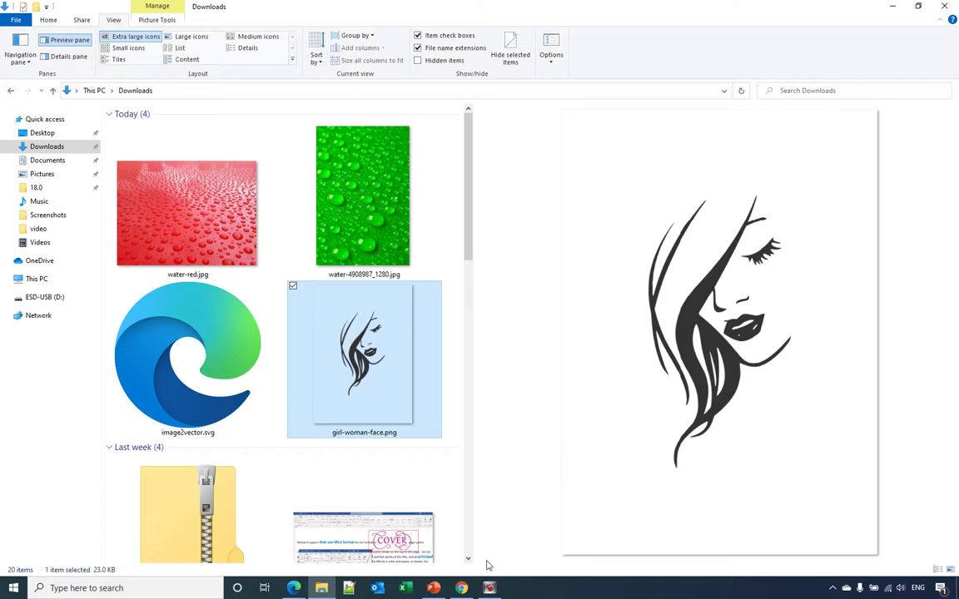
click(294, 588)
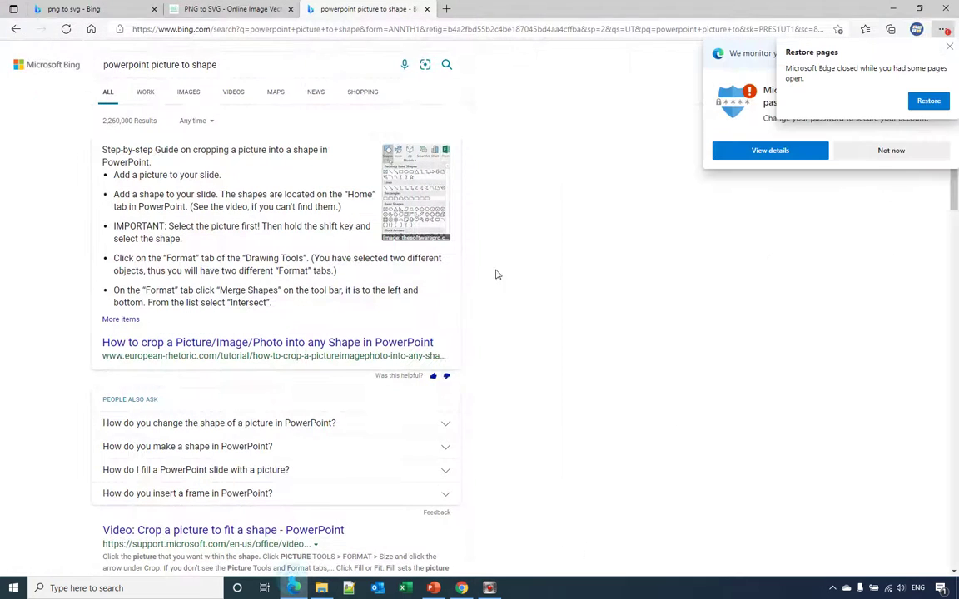
click(447, 8)
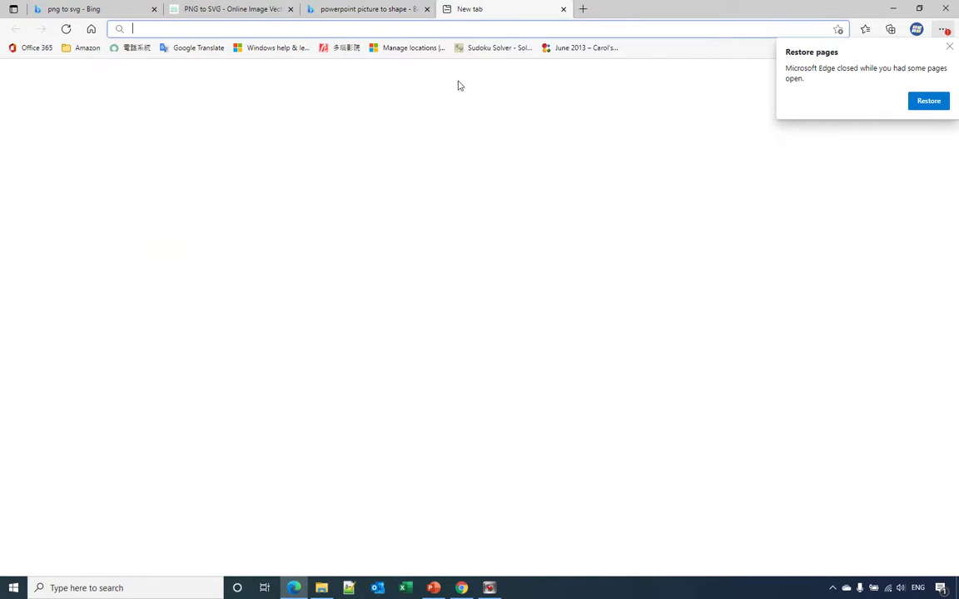
click(314, 157)
text(pn)
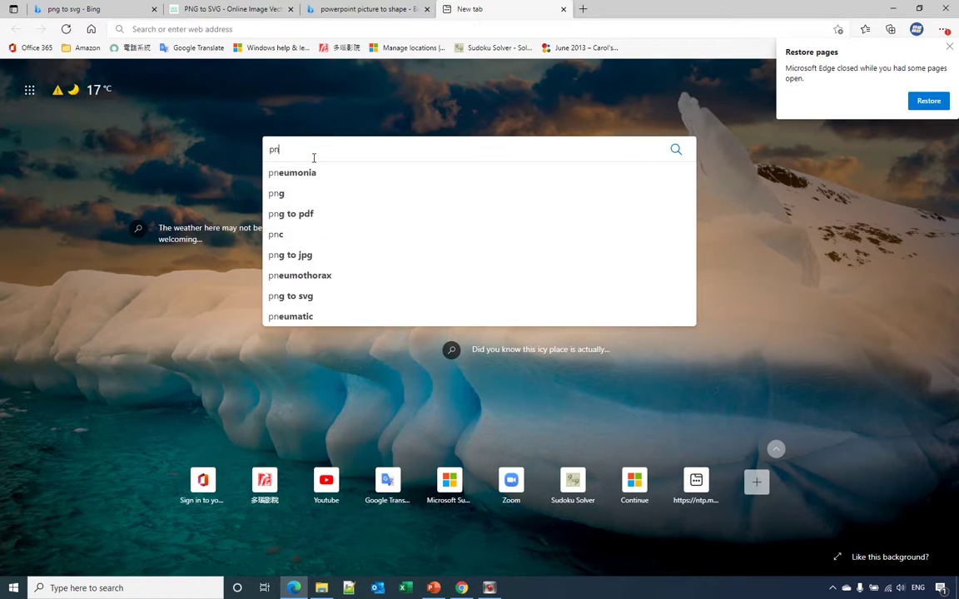
text(g to )
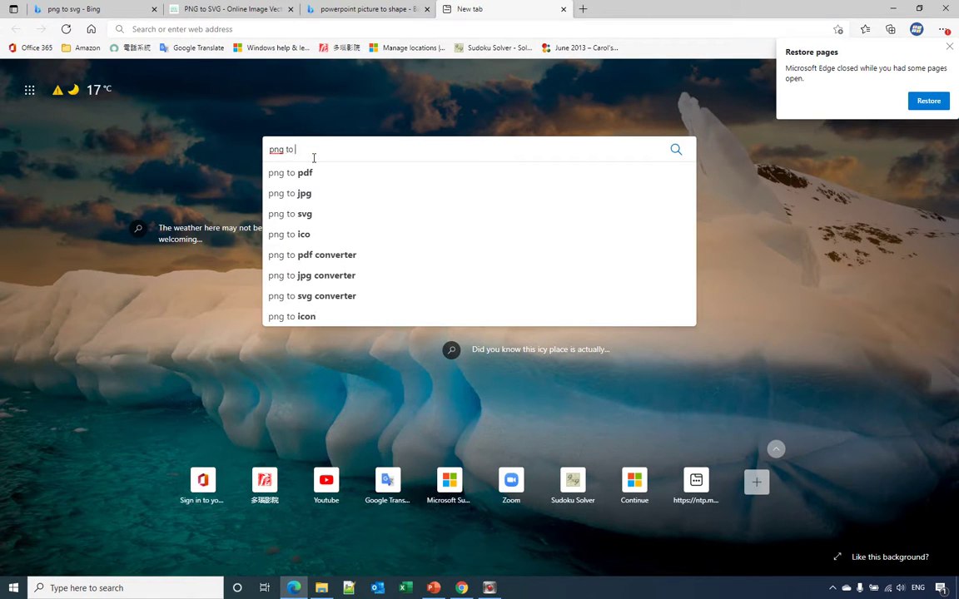
text(svg)
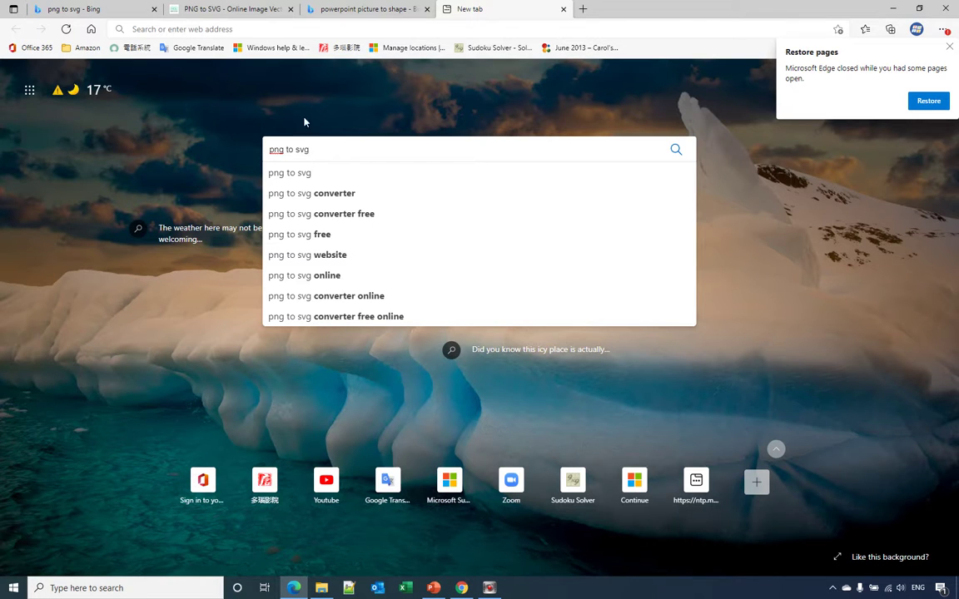
click(286, 176)
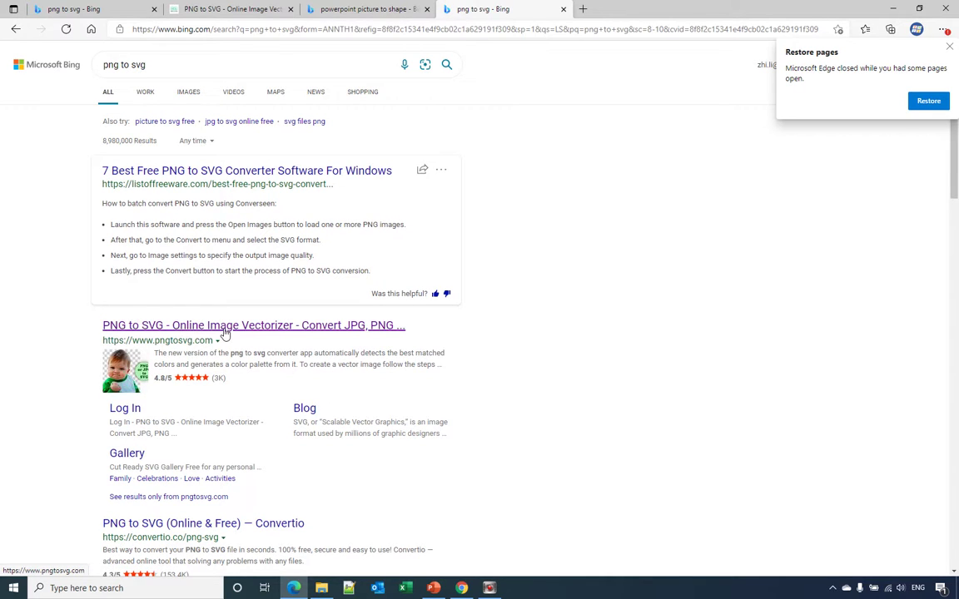
click(218, 326)
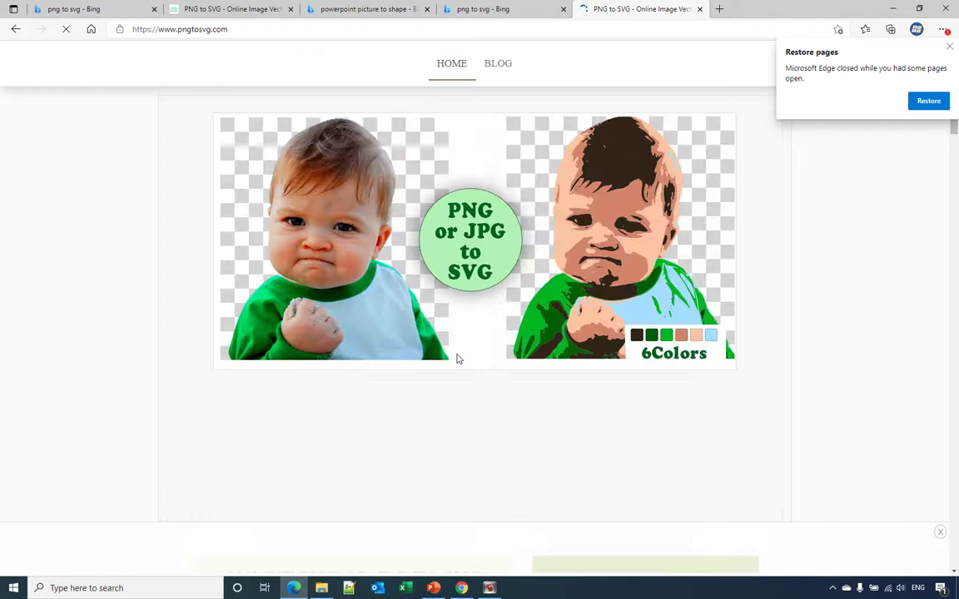
Upload girl-woman-face.png from the Downloads folder to the image-to-vector converter
scroll(457, 358, down, 6)
scroll(457, 355, down, 4)
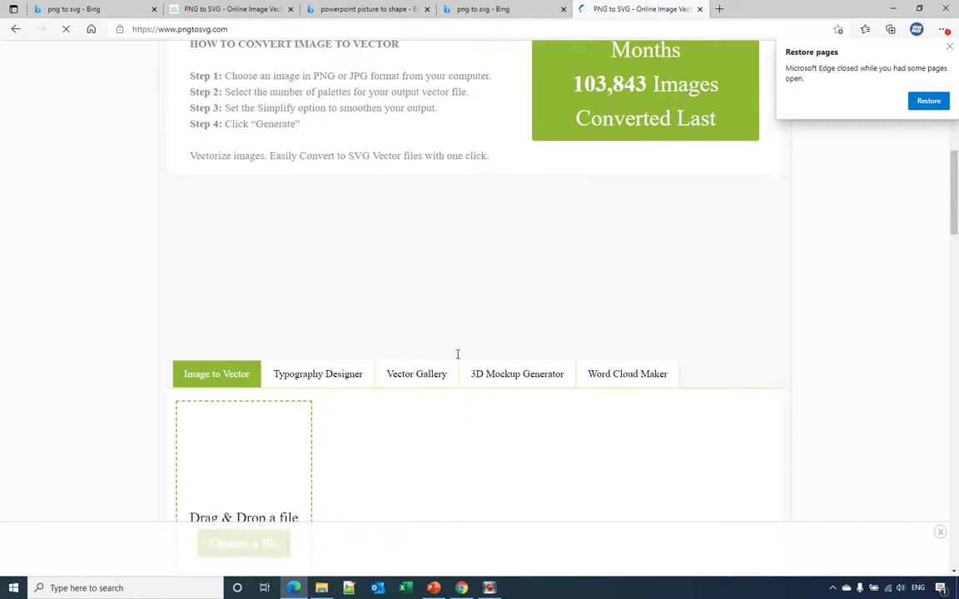
click(241, 243)
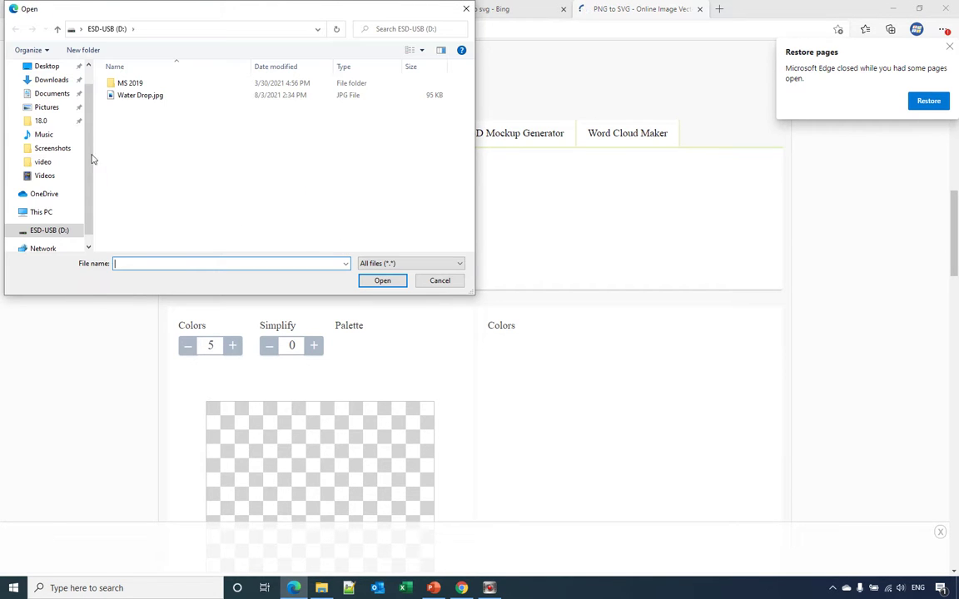
click(45, 80)
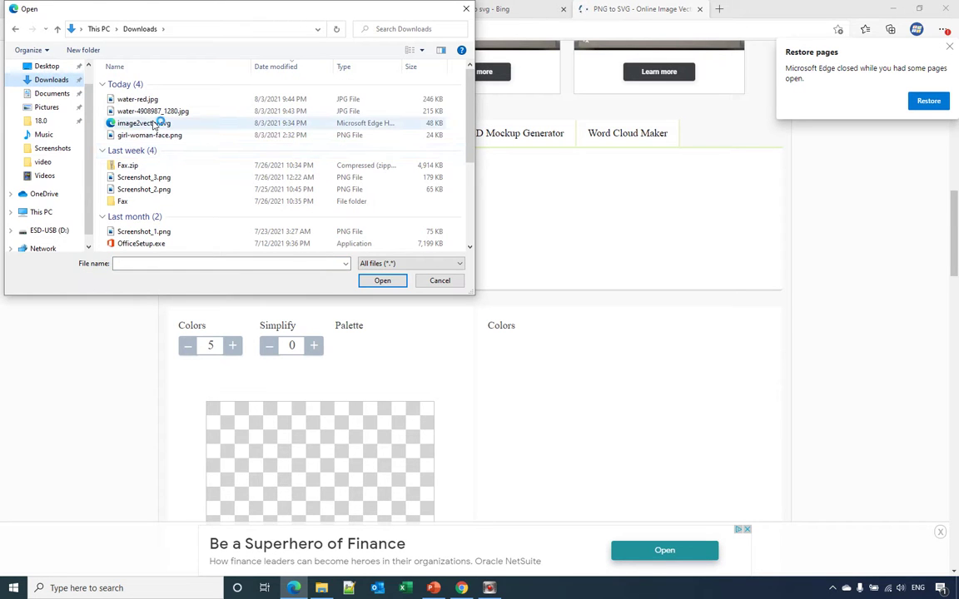
click(137, 135)
click(377, 283)
Generate the vector version of the woman's face with 5 colors and simplify 0, and download the SVG
scroll(466, 358, down, 3)
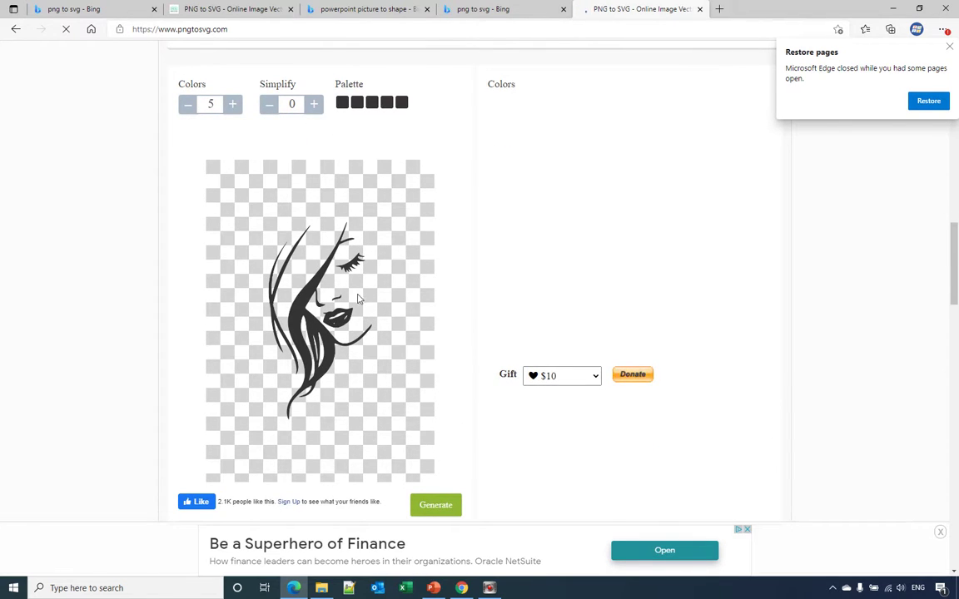
scroll(407, 315, down, 1)
click(434, 427)
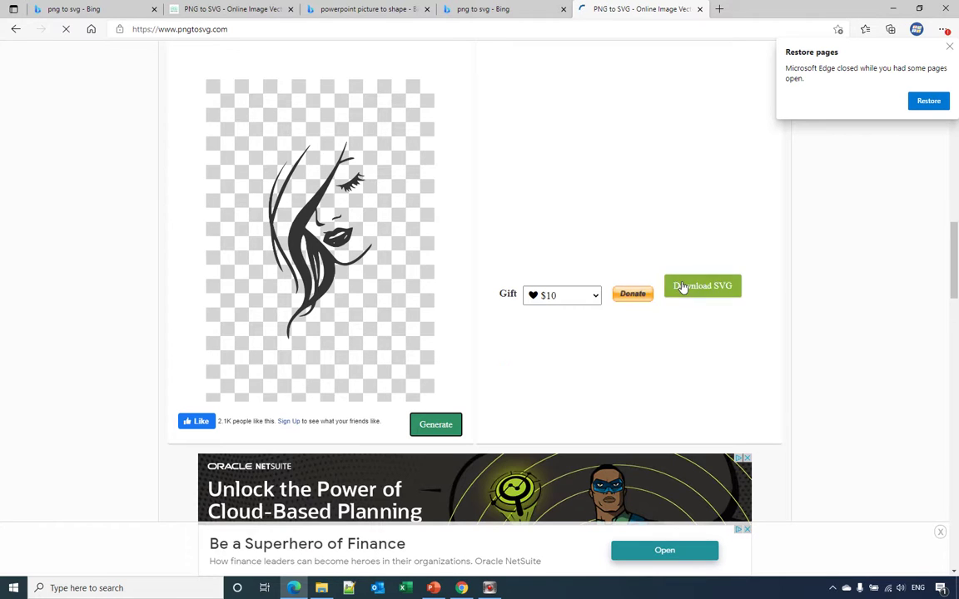
click(681, 289)
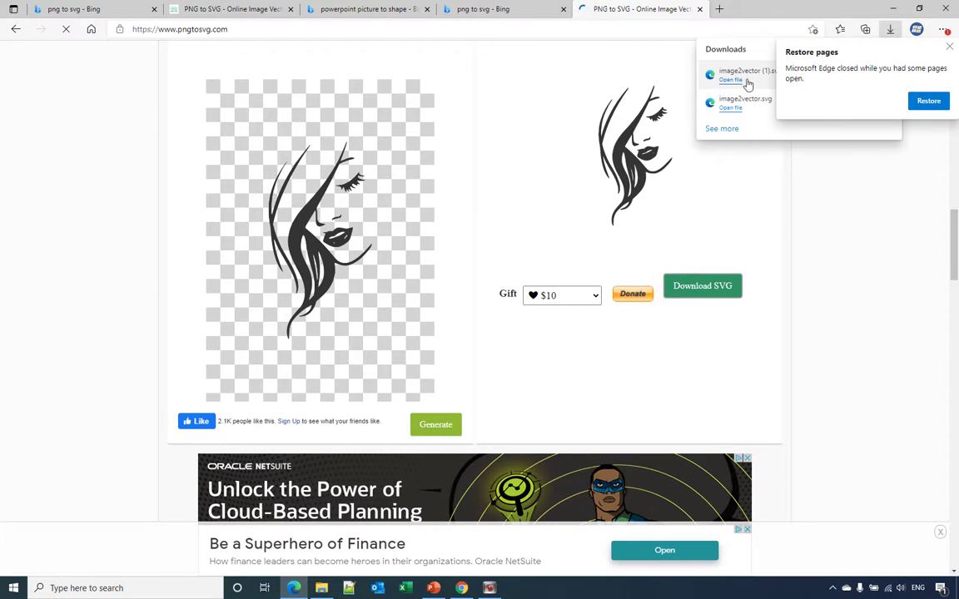
Switch back to PowerPoint and add a new slide with the Blank layout after slide 2
click(434, 589)
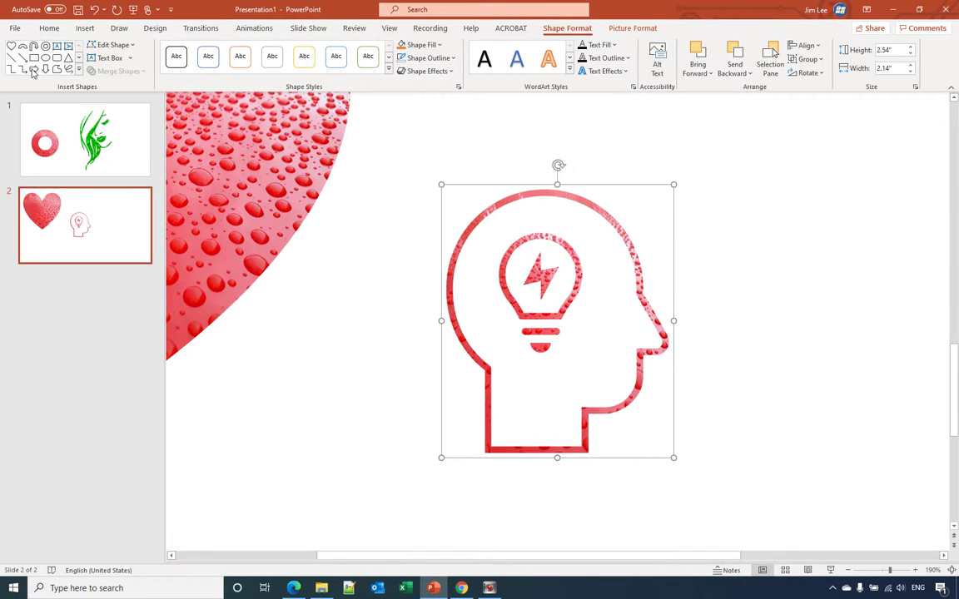
click(49, 27)
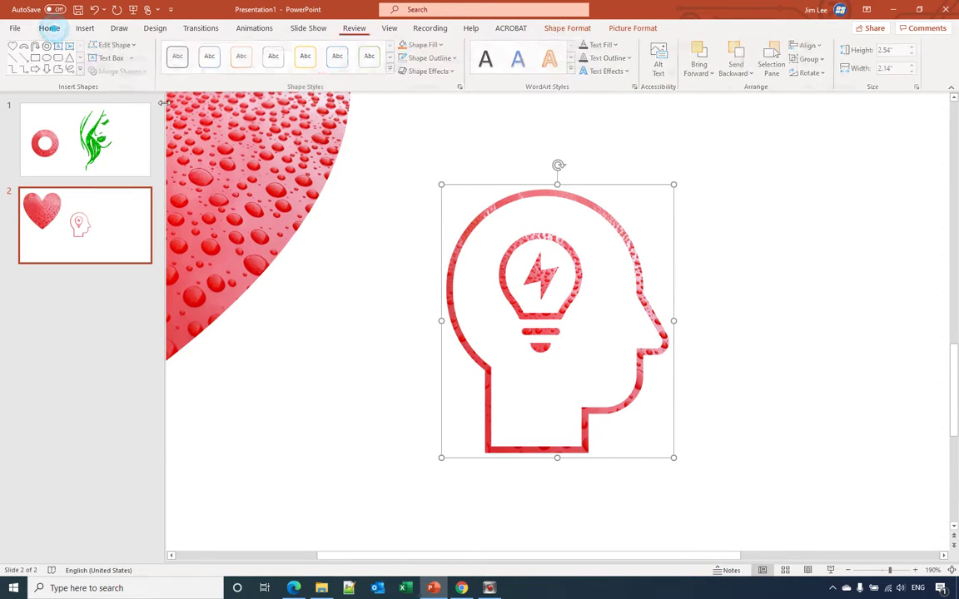
click(109, 70)
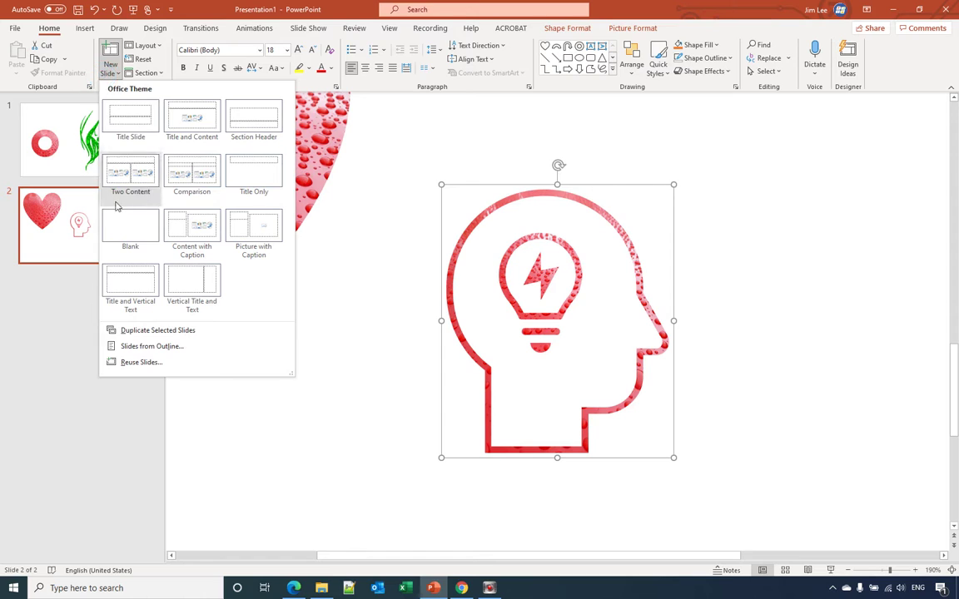
click(131, 238)
Insert image2vector (1).svg from Downloads on the blank slide and move the face graphic slightly to the left
click(85, 28)
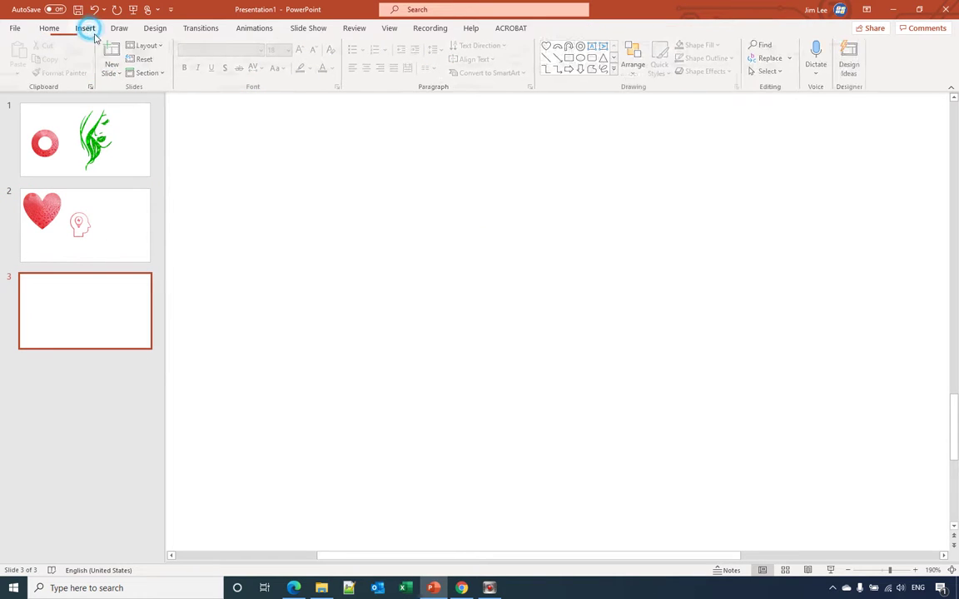
click(84, 58)
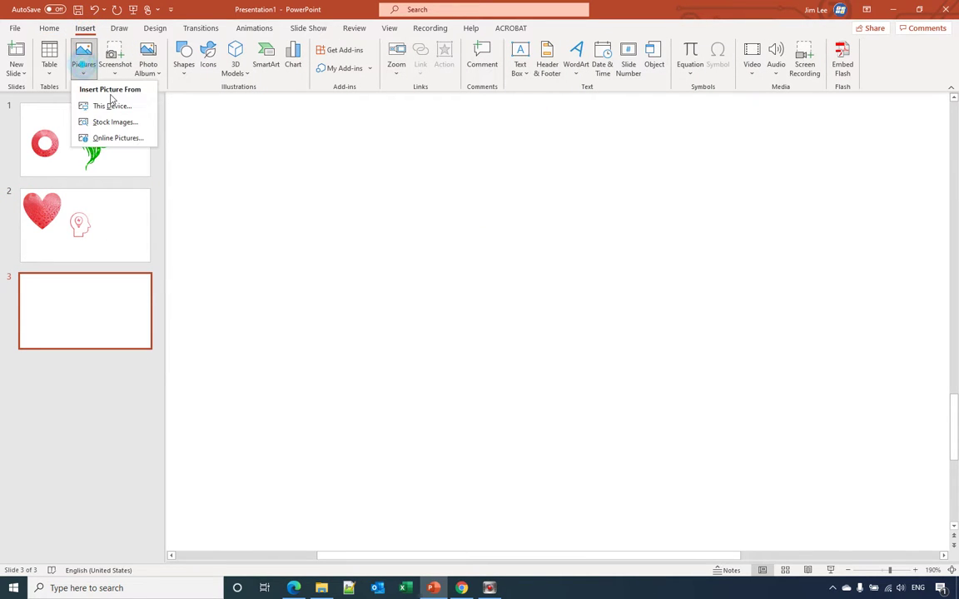
click(110, 107)
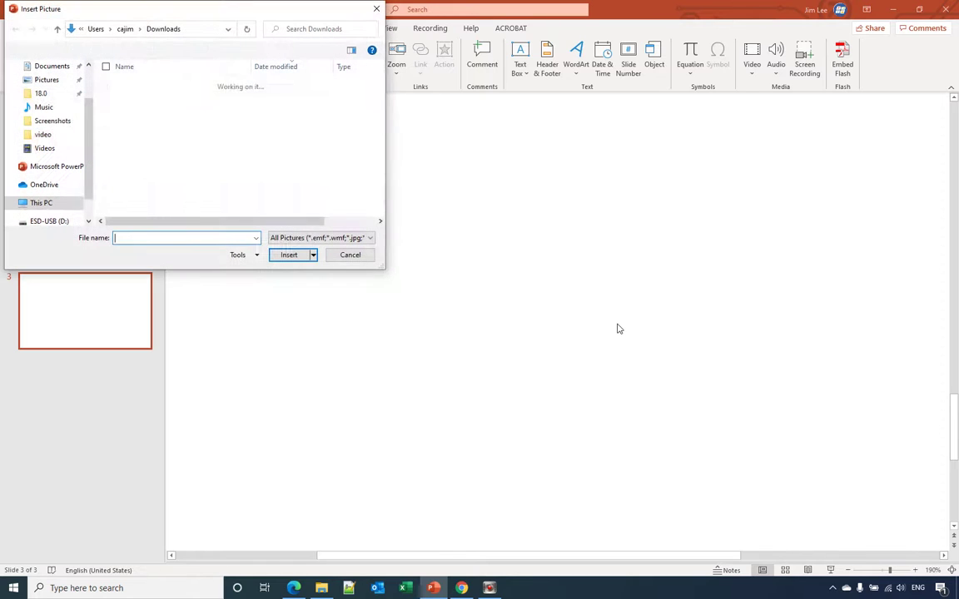
click(155, 100)
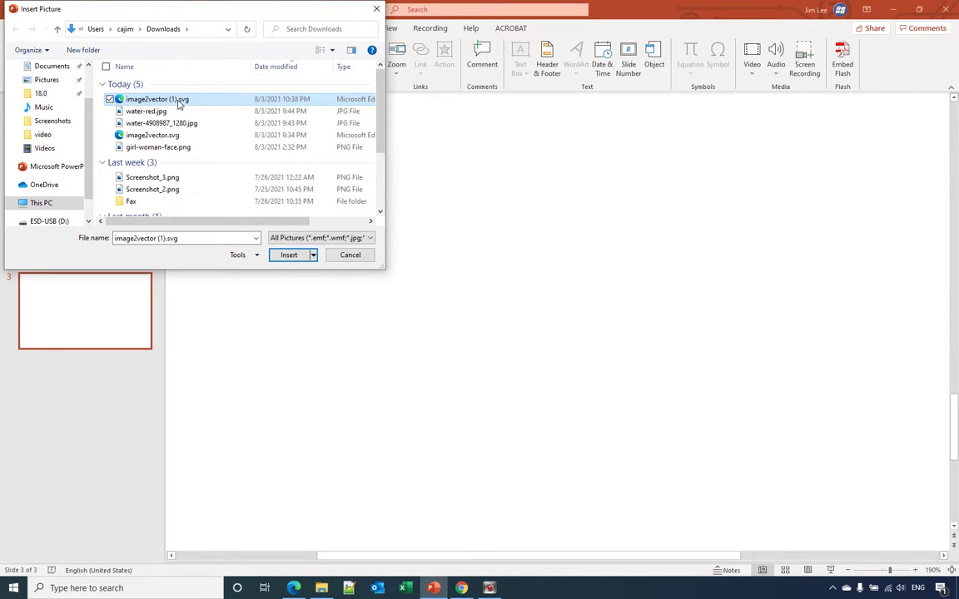
click(283, 256)
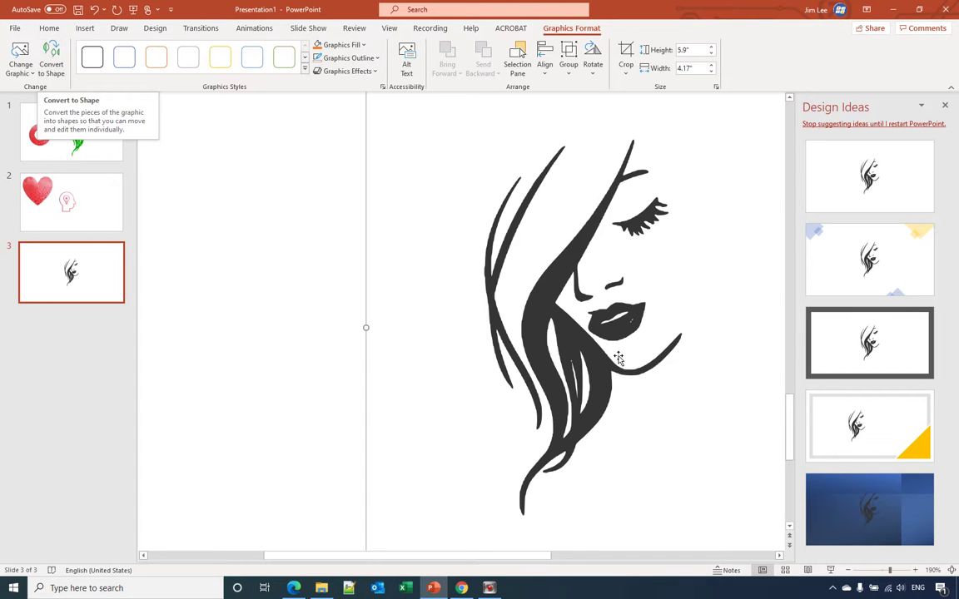
drag(587, 325, 503, 325)
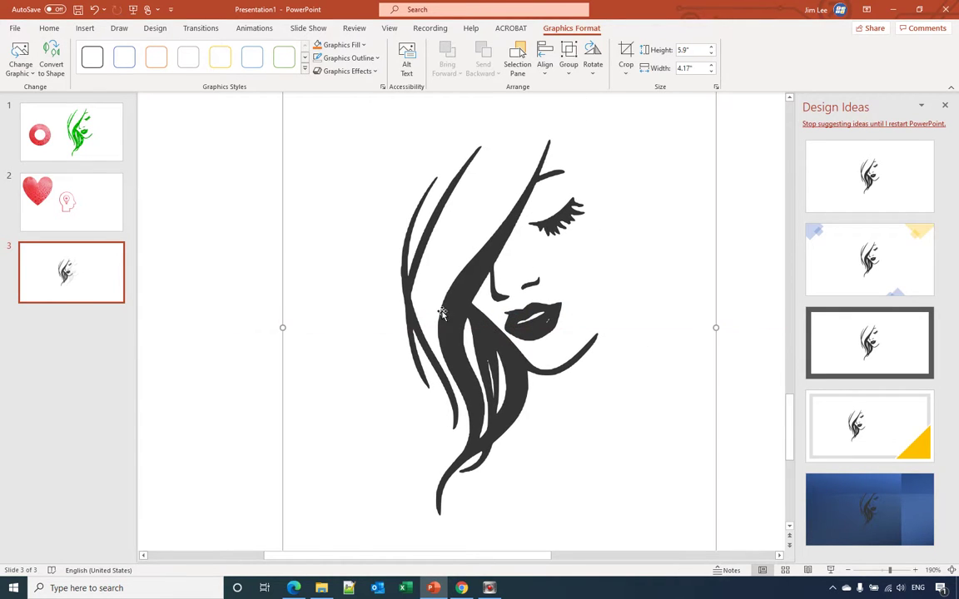
Convert the woman's face graphic on slide 3 to shapes and move it slightly down
click(60, 74)
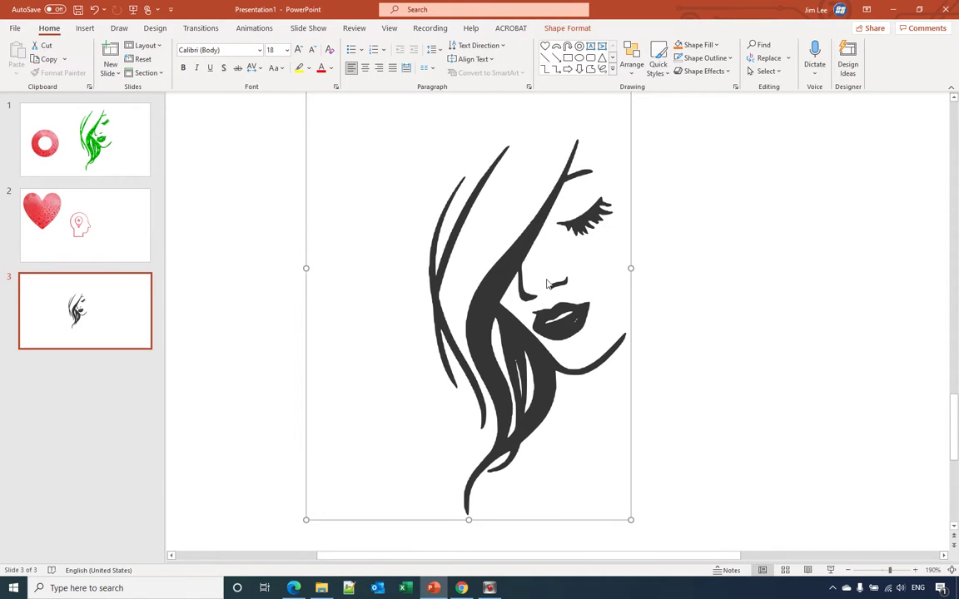
drag(566, 301, 563, 309)
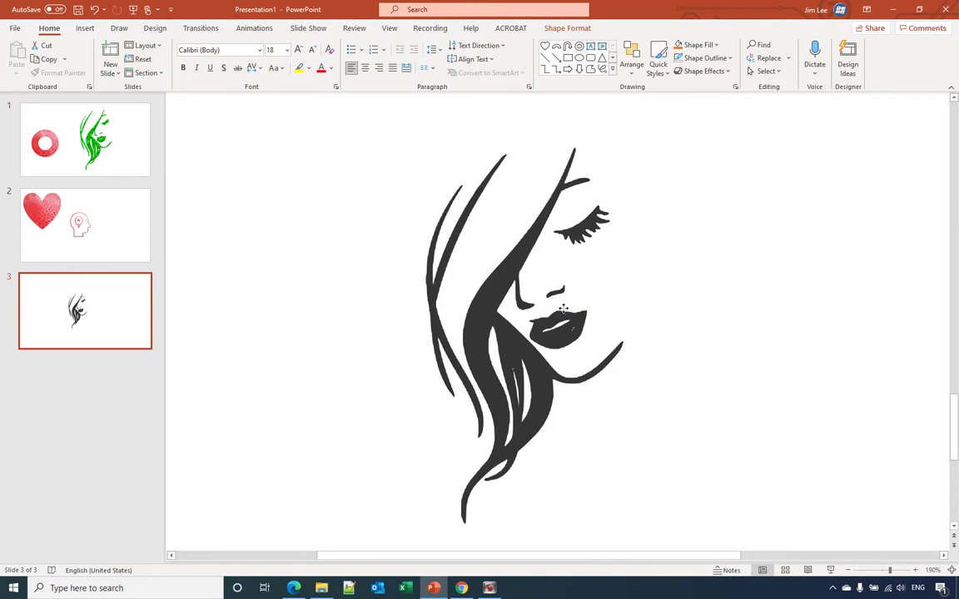
Fill the converted woman's face shapes with the picture water-4908987_1280.jpg from the Downloads folder
click(554, 30)
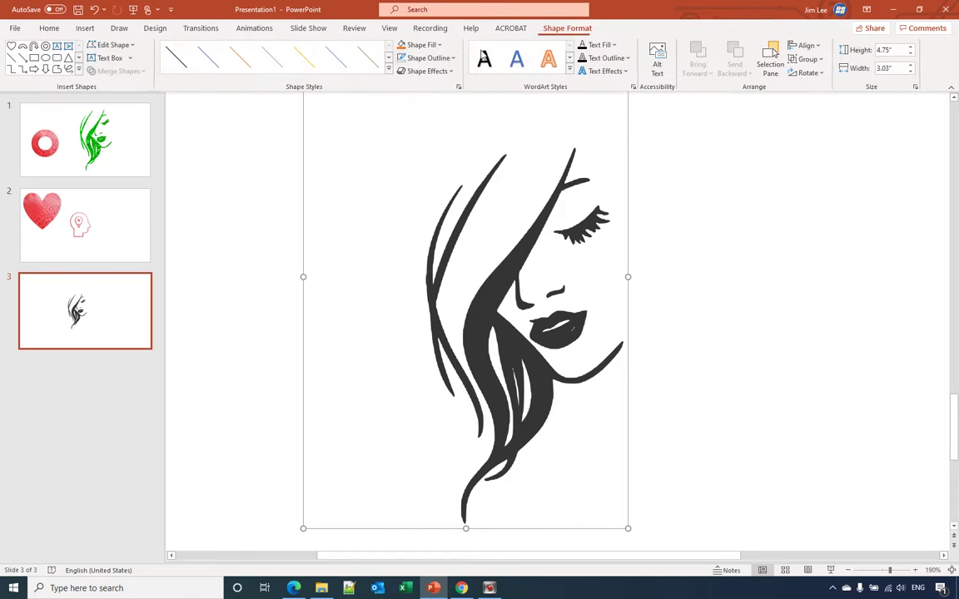
click(436, 47)
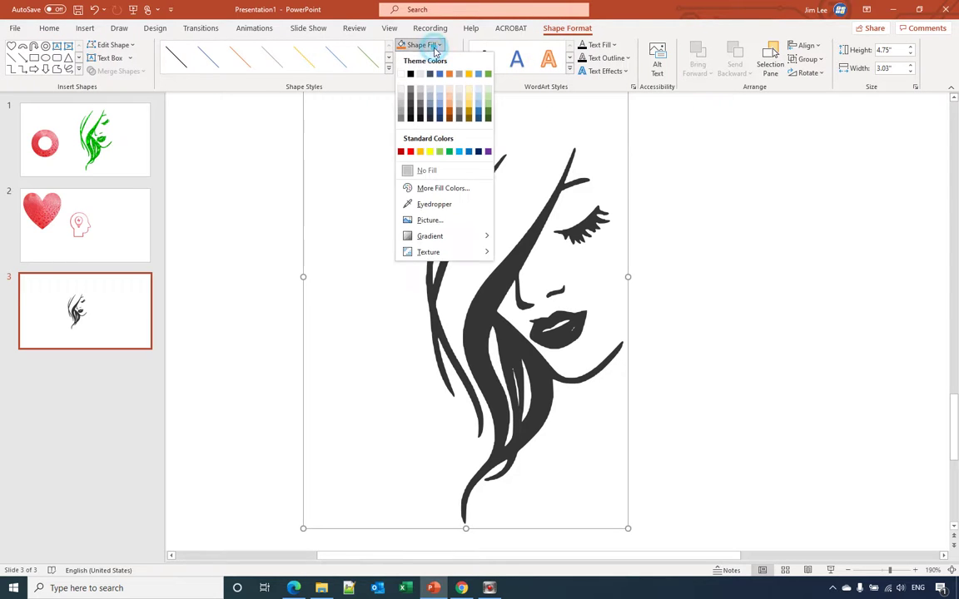
click(429, 220)
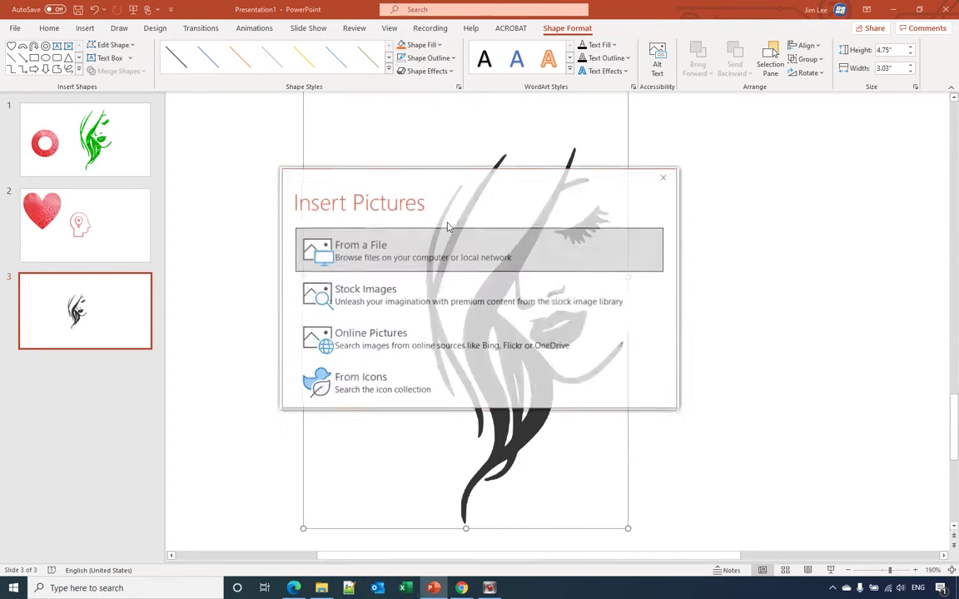
click(420, 252)
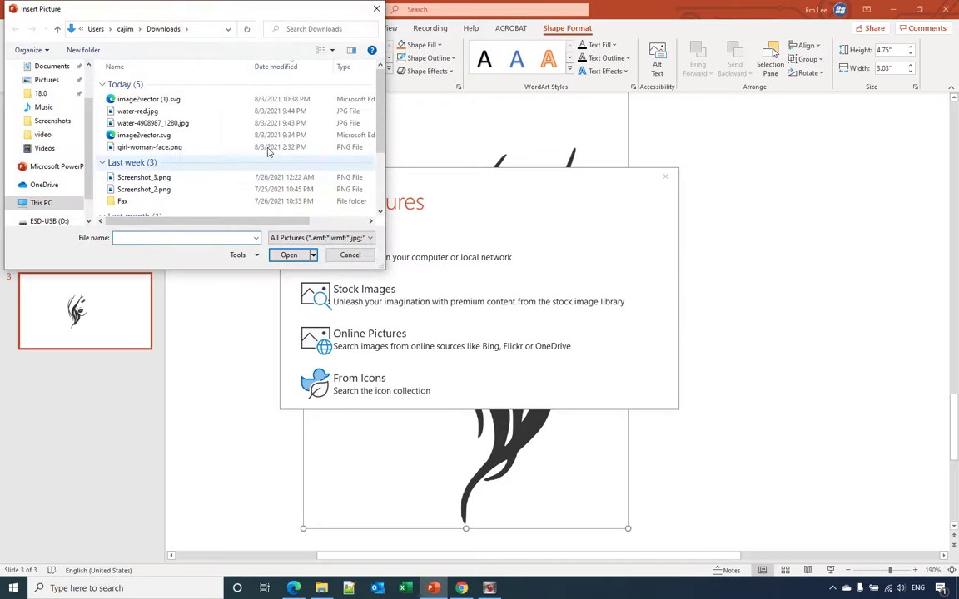
click(153, 113)
click(159, 123)
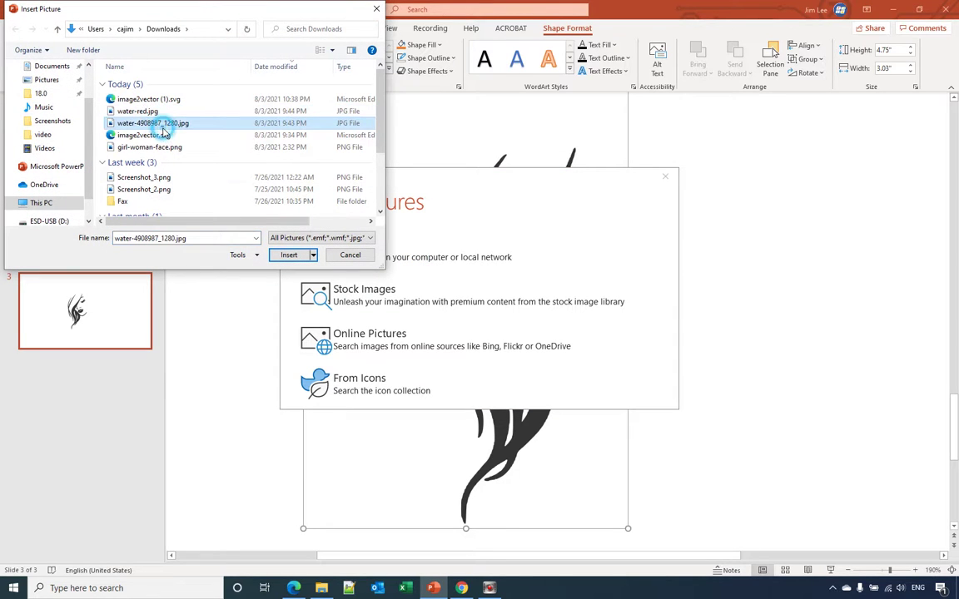
click(289, 255)
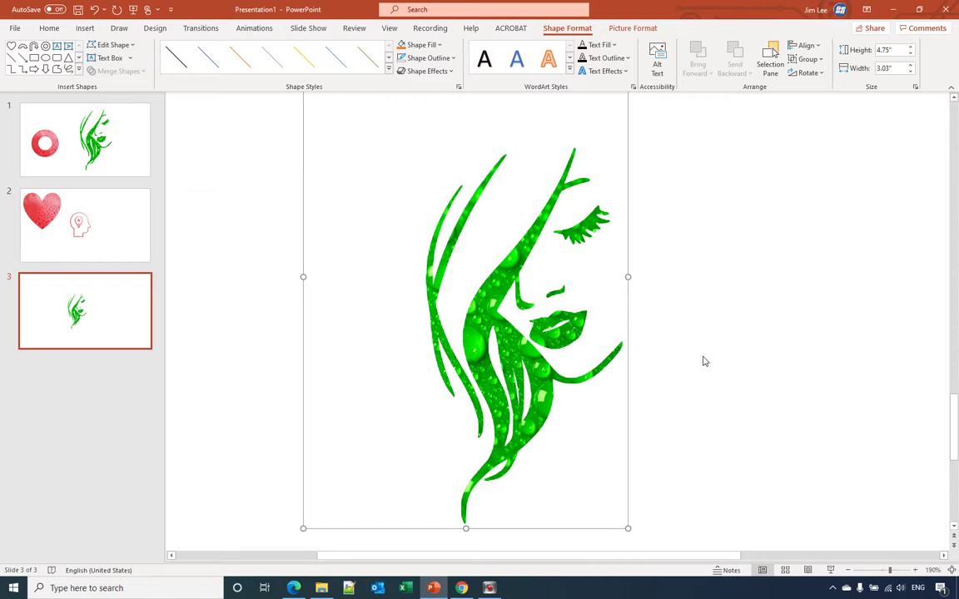
Select the picture-filled face shape inside the converted group on slide 3
click(84, 30)
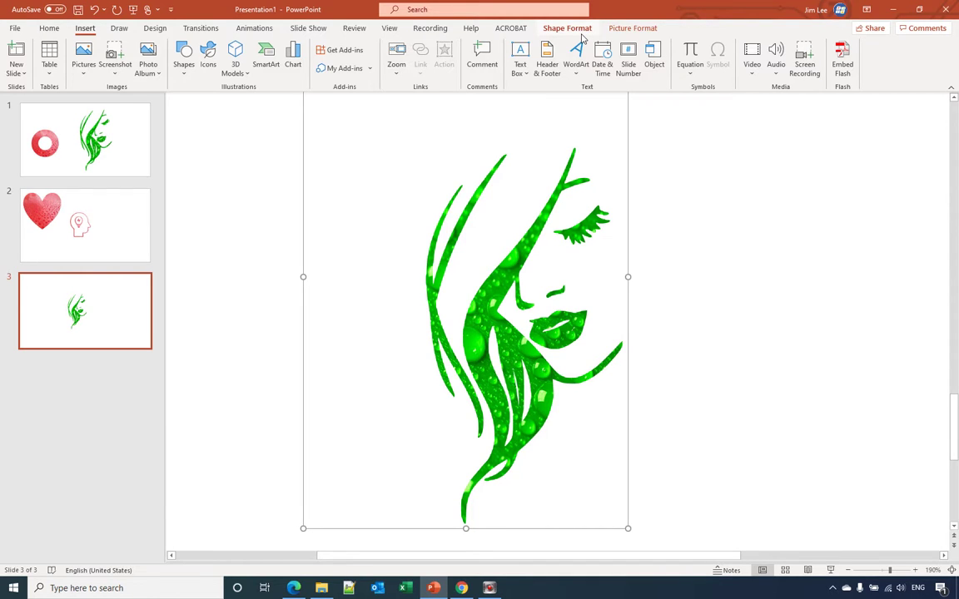
click(632, 28)
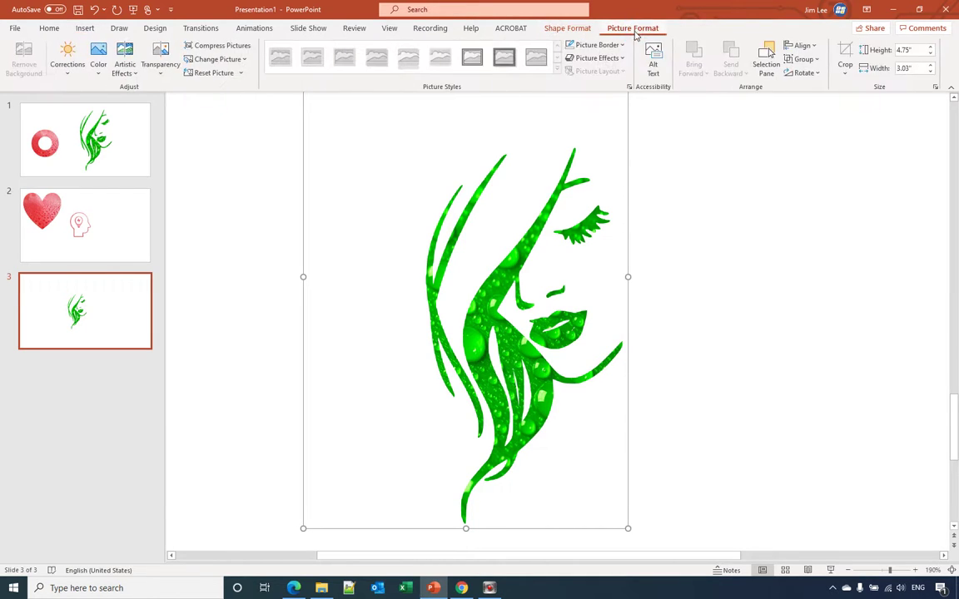
click(566, 28)
click(448, 237)
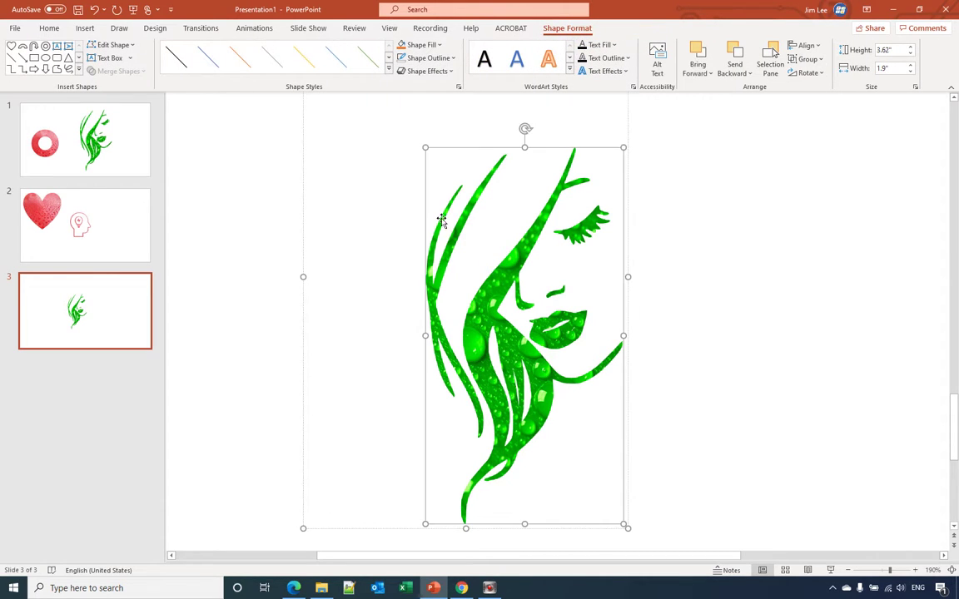